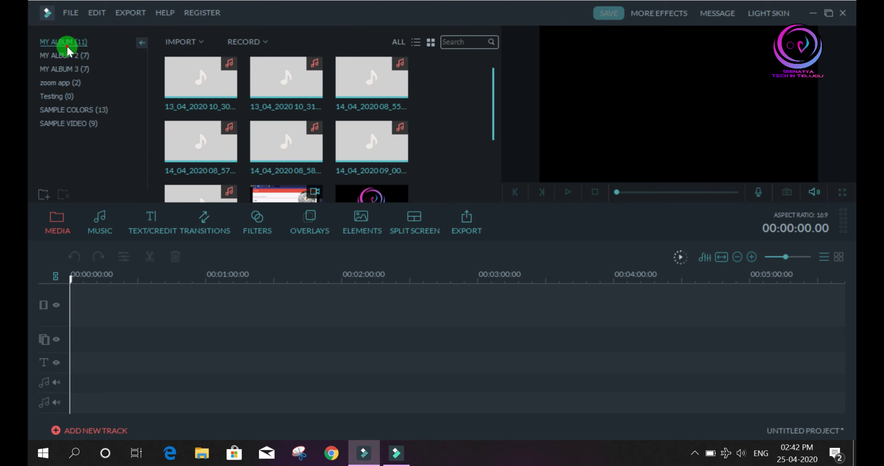
Step: Place sample clips Countdown1 and Countdown2 on the main video track, and Countdown2 plus two copies of Countdown3 on the overlay track
{"action": "left_click", "coordinate": [67, 124]}
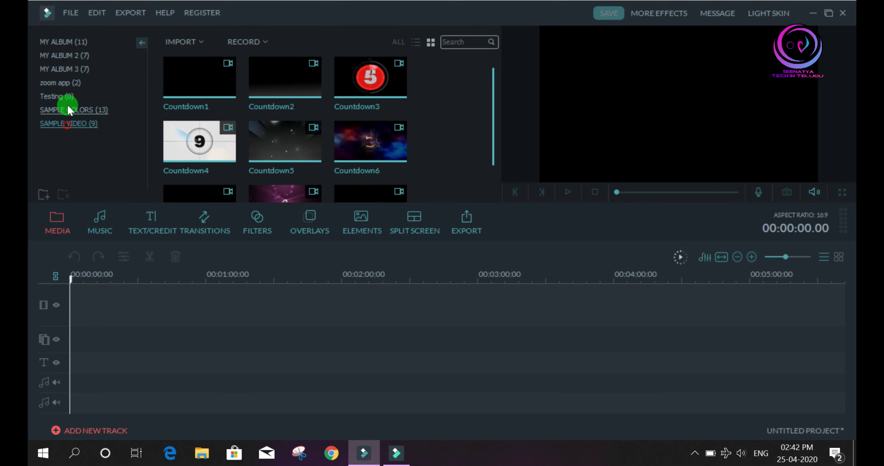
{"action": "left_click_drag", "start_coordinate": [220, 80], "coordinate": [76, 293]}
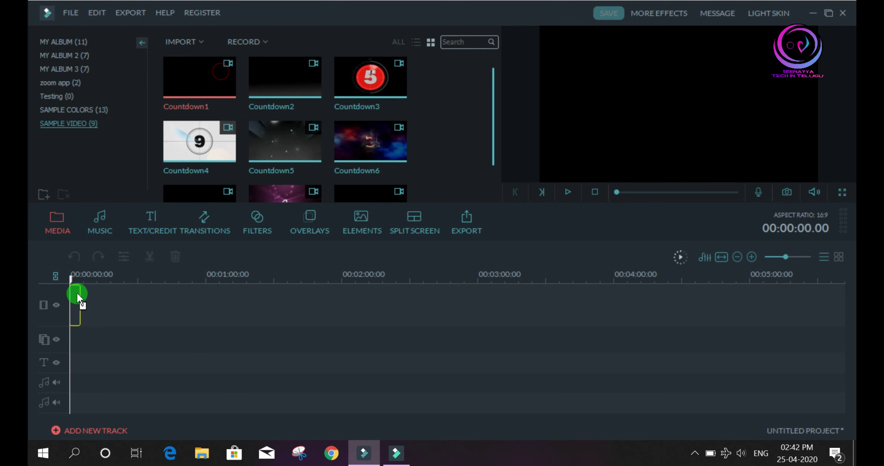
{"action": "left_click_drag", "start_coordinate": [267, 90], "coordinate": [73, 338]}
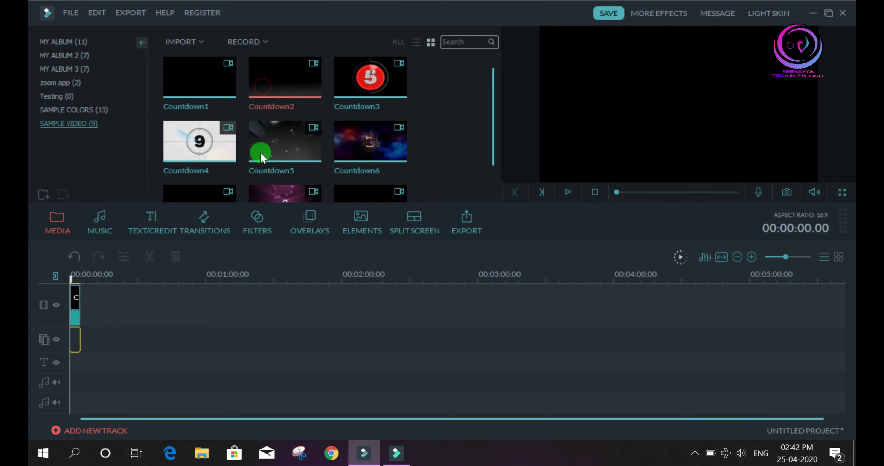
{"action": "left_click_drag", "start_coordinate": [301, 77], "coordinate": [86, 295]}
{"action": "left_click_drag", "start_coordinate": [375, 109], "coordinate": [98, 339]}
{"action": "left_click_drag", "start_coordinate": [387, 91], "coordinate": [86, 340]}
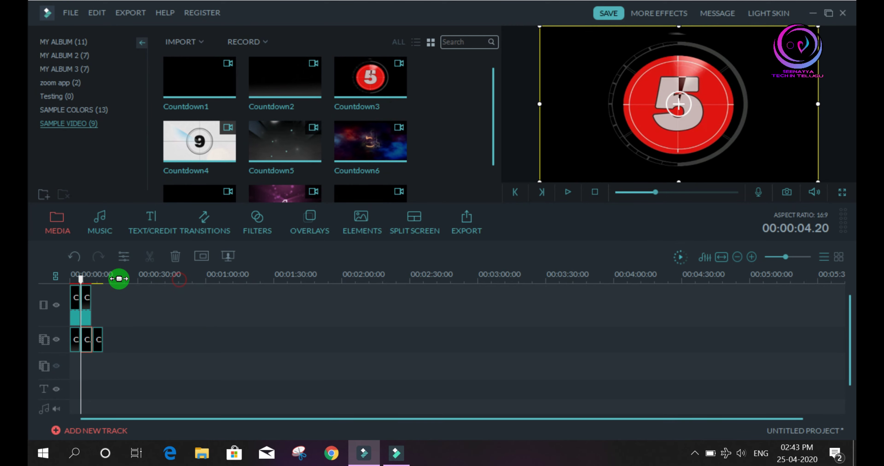
Step: Move the playhead to 00:00:10.24 and render the timeline preview
{"action": "left_click_drag", "start_coordinate": [119, 280], "coordinate": [430, 279]}
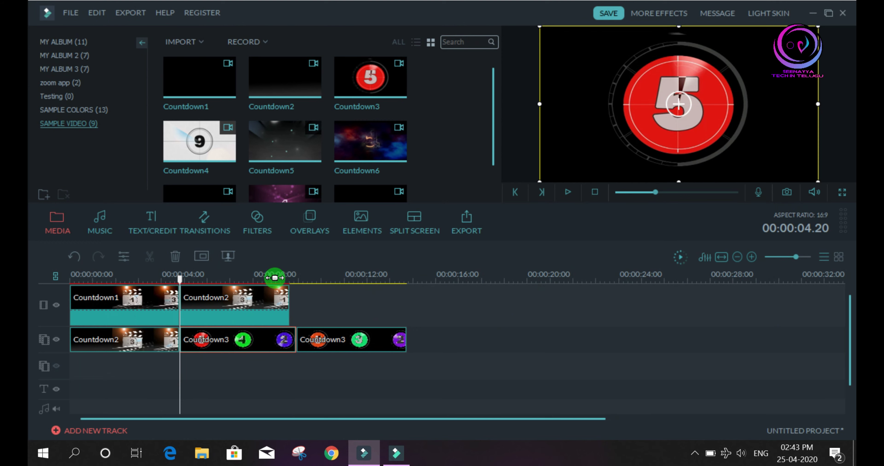
{"action": "left_click_drag", "start_coordinate": [178, 281], "coordinate": [330, 298]}
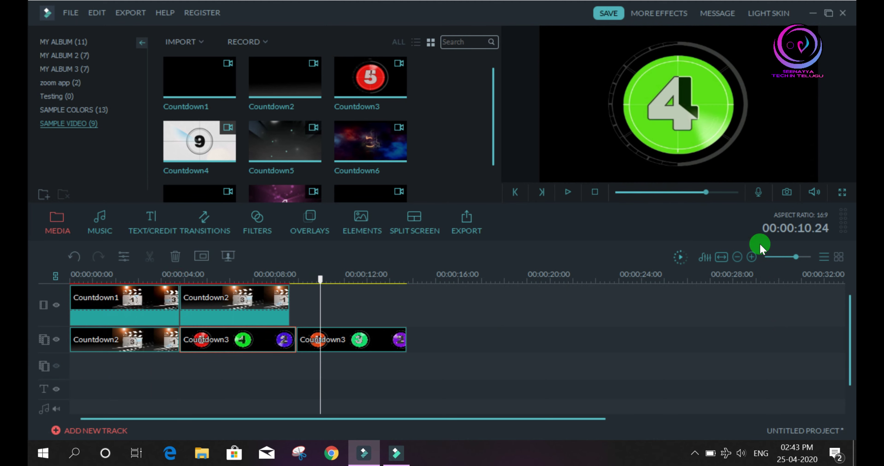
{"action": "left_click", "coordinate": [681, 264]}
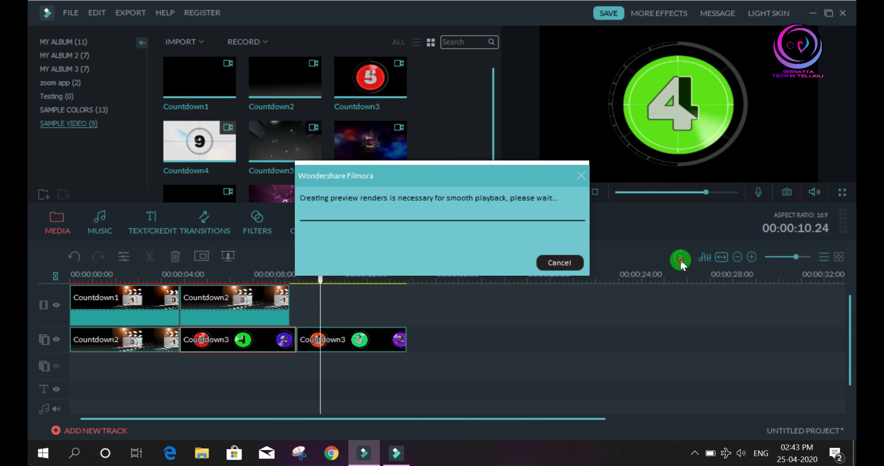
{"action": "left_click_drag", "start_coordinate": [430, 169], "coordinate": [304, 210]}
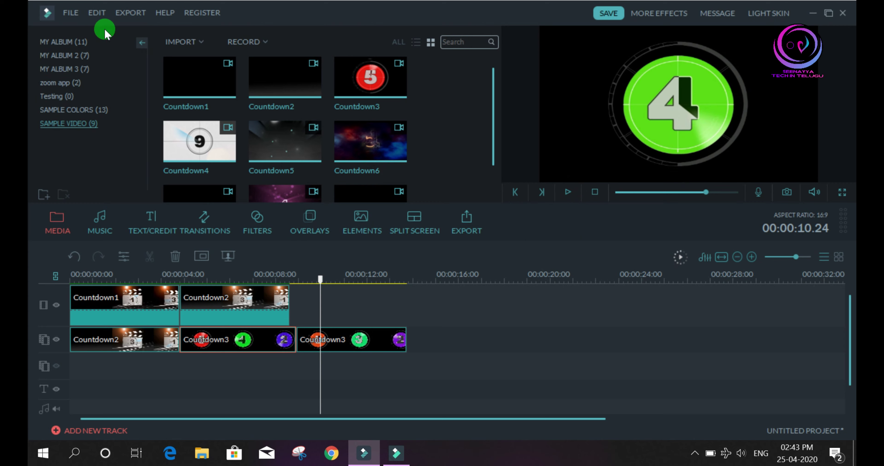
Step: Enable GPU acceleration in the program settings and apply them
{"action": "left_click", "coordinate": [71, 14]}
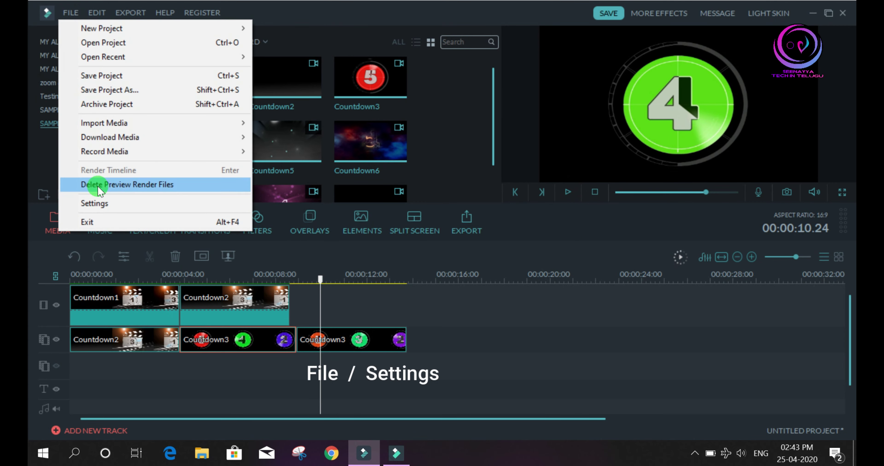
{"action": "left_click", "coordinate": [103, 203]}
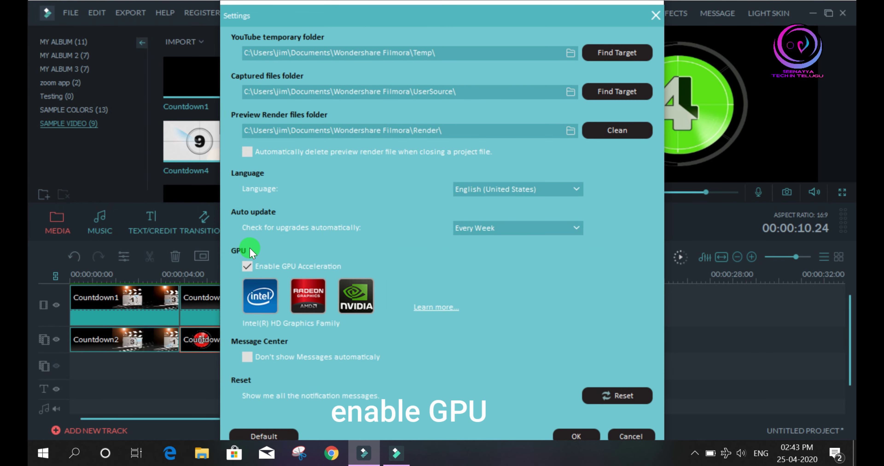
{"action": "left_click", "coordinate": [253, 271]}
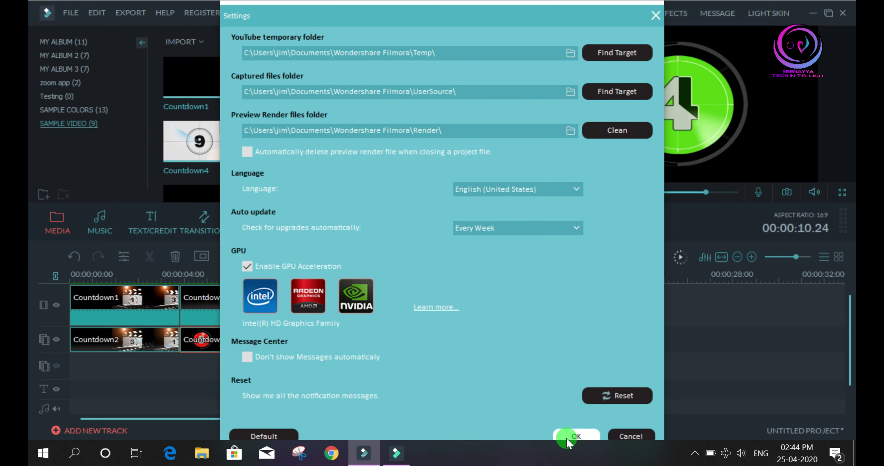
{"action": "left_click", "coordinate": [576, 437]}
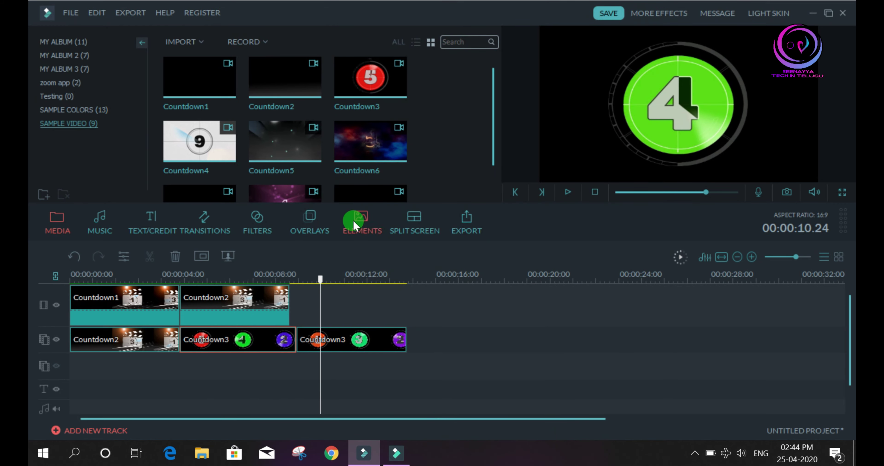
Step: Switch to Filmora9 and place sample videos Travel 02 and Travel 01 on video track 2 and Travel 03 on video track 1
{"action": "left_click", "coordinate": [399, 456]}
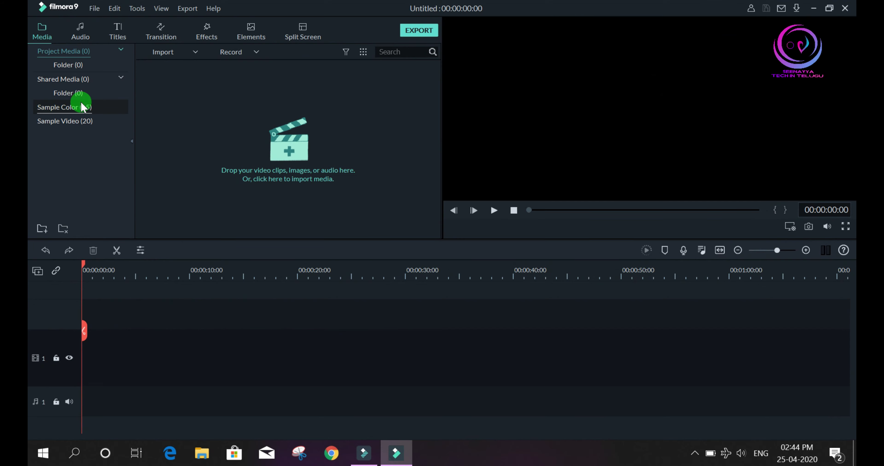
{"action": "left_click", "coordinate": [70, 114]}
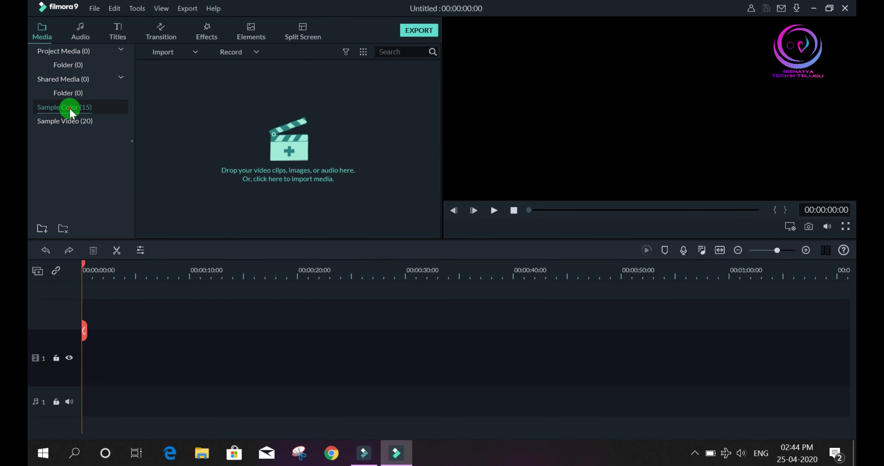
{"action": "left_click", "coordinate": [88, 126]}
{"action": "left_click_drag", "start_coordinate": [213, 92], "coordinate": [103, 305]}
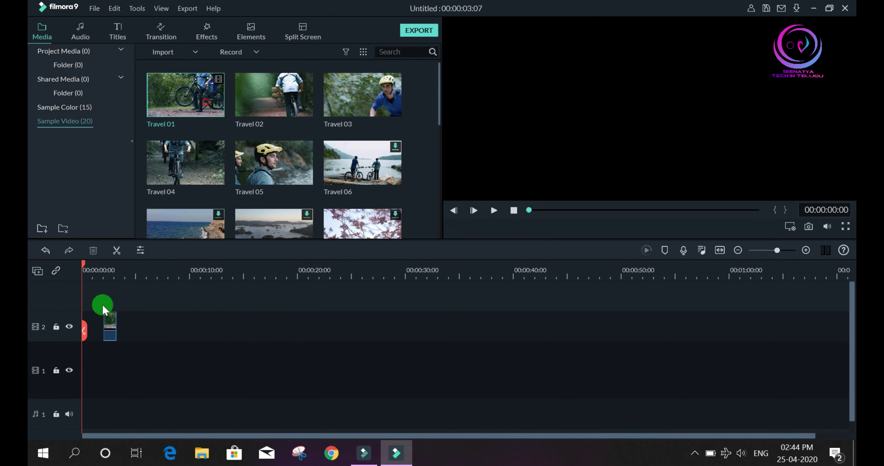
{"action": "left_click_drag", "start_coordinate": [287, 100], "coordinate": [84, 325]}
{"action": "left_click_drag", "start_coordinate": [410, 85], "coordinate": [55, 363]}
Step: Try to add Travel 06 to video track 1, and insert Travel 01 and Travel 02 after the Travel 03 clip
{"action": "left_click_drag", "start_coordinate": [355, 158], "coordinate": [113, 359]}
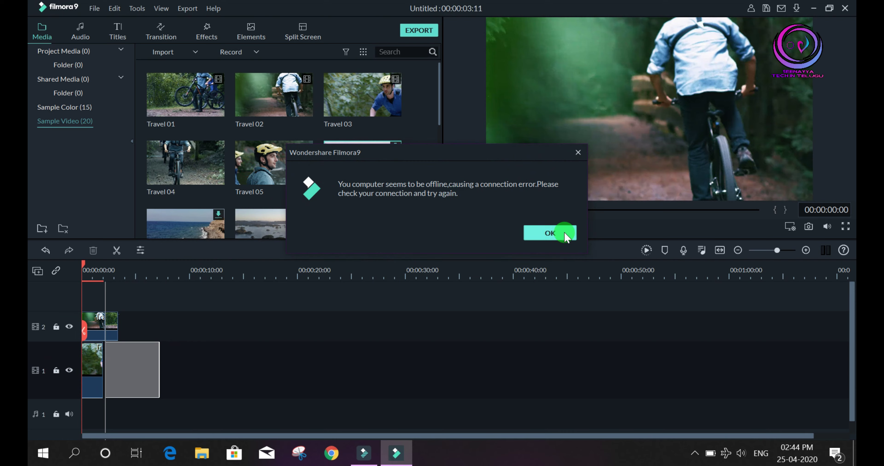
{"action": "left_click", "coordinate": [550, 234]}
{"action": "left_click_drag", "start_coordinate": [251, 98], "coordinate": [118, 356]}
{"action": "left_click_drag", "start_coordinate": [219, 109], "coordinate": [109, 350]}
Step: Apply the Dissolve transition to the Travel 01 clip on video track 1
{"action": "left_click", "coordinate": [85, 107]}
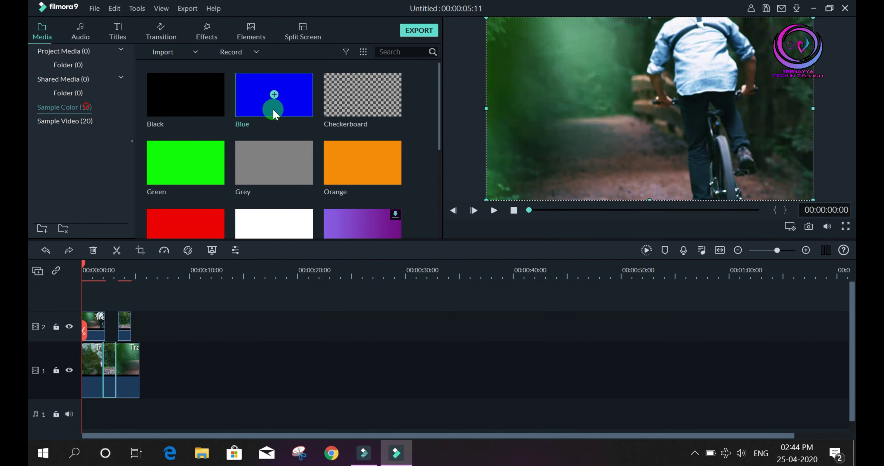
{"action": "left_click", "coordinate": [67, 107]}
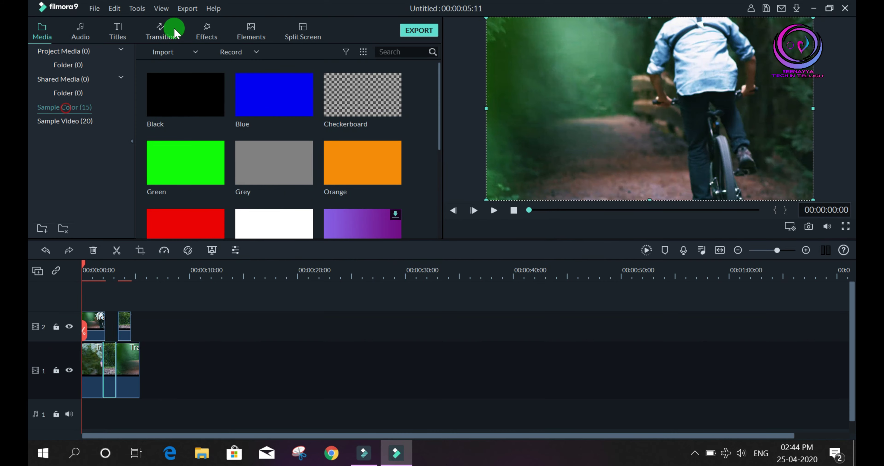
{"action": "left_click", "coordinate": [174, 33]}
{"action": "left_click_drag", "start_coordinate": [267, 103], "coordinate": [102, 357]}
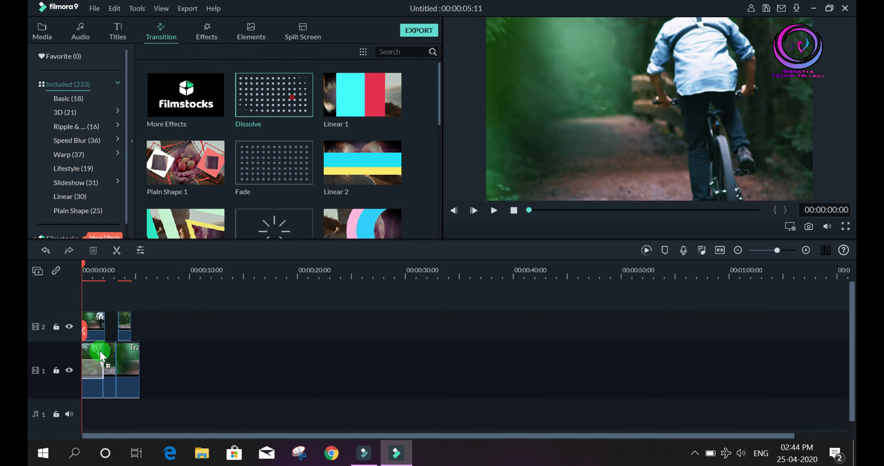
{"action": "key", "text": "shift+z"}
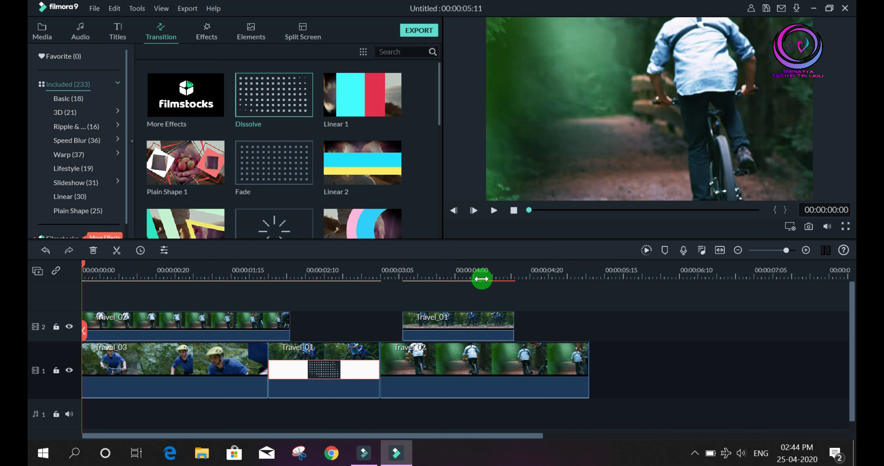
Step: Switch back to the older Filmora and insert Countdown9 before Countdown2 on the main track, with Countdown8 on both the first and second overlay tracks
{"action": "left_click", "coordinate": [363, 453]}
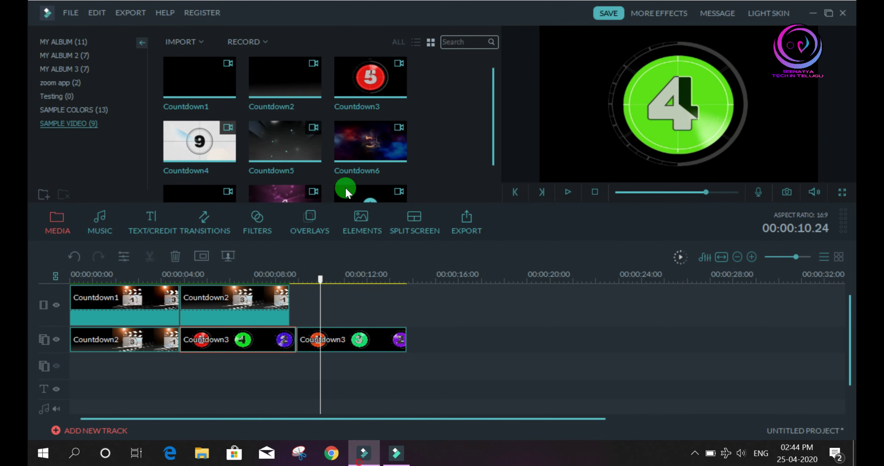
{"action": "left_click", "coordinate": [201, 321]}
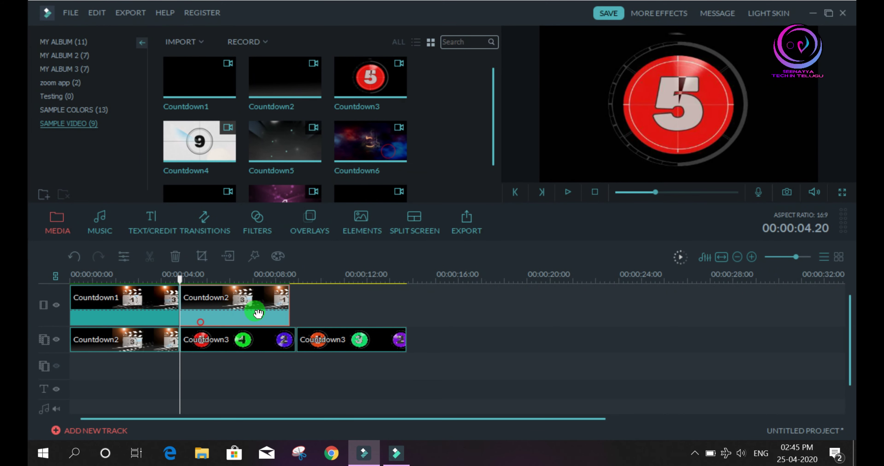
{"action": "left_click_drag", "start_coordinate": [334, 200], "coordinate": [189, 321]}
{"action": "left_click_drag", "start_coordinate": [253, 167], "coordinate": [227, 303]}
{"action": "left_click_drag", "start_coordinate": [252, 173], "coordinate": [186, 363]}
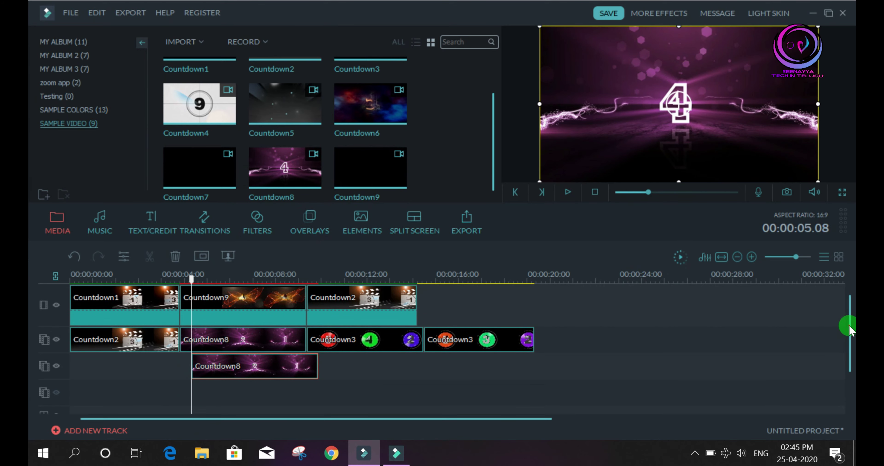
{"action": "left_click_drag", "start_coordinate": [219, 277], "coordinate": [276, 280]}
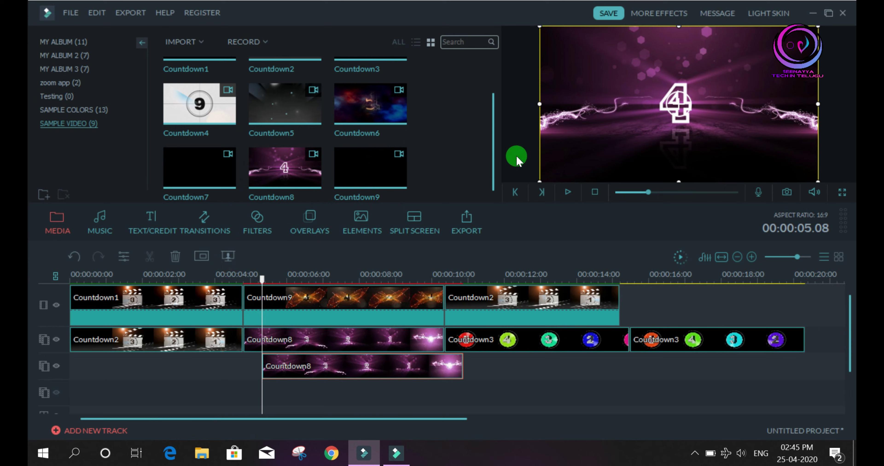
Step: Switch to Filmora9 and apply the Fade transition to the Travel 02 clip on video track 2
{"action": "left_click", "coordinate": [395, 456]}
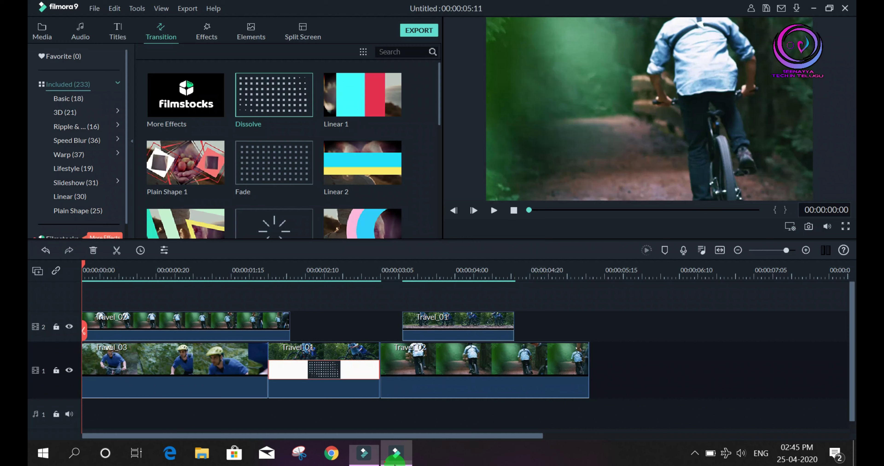
{"action": "left_click_drag", "start_coordinate": [238, 155], "coordinate": [142, 318]}
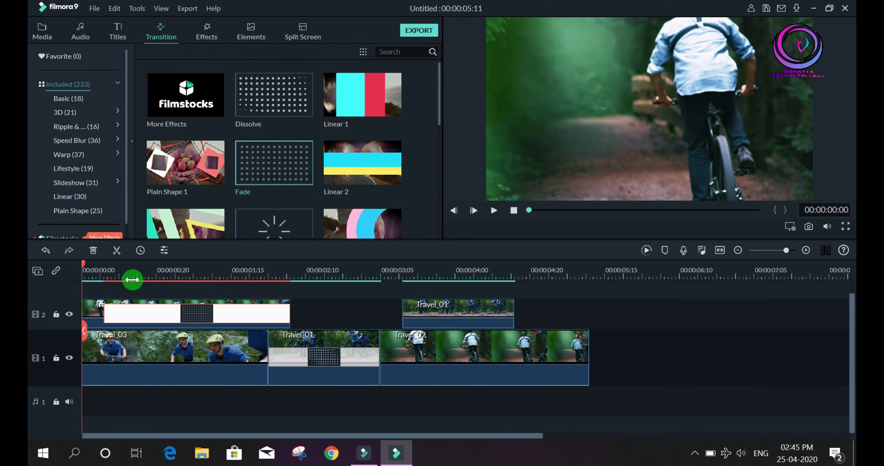
{"action": "scroll", "coordinate": [292, 266], "scroll_direction": "up", "scroll_amount": 3}
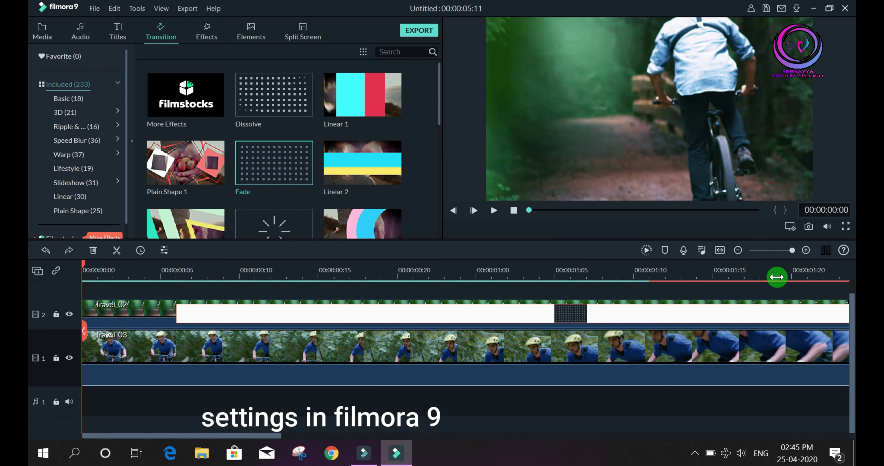
Step: Open the Performance settings in the program preferences
{"action": "left_click", "coordinate": [95, 8]}
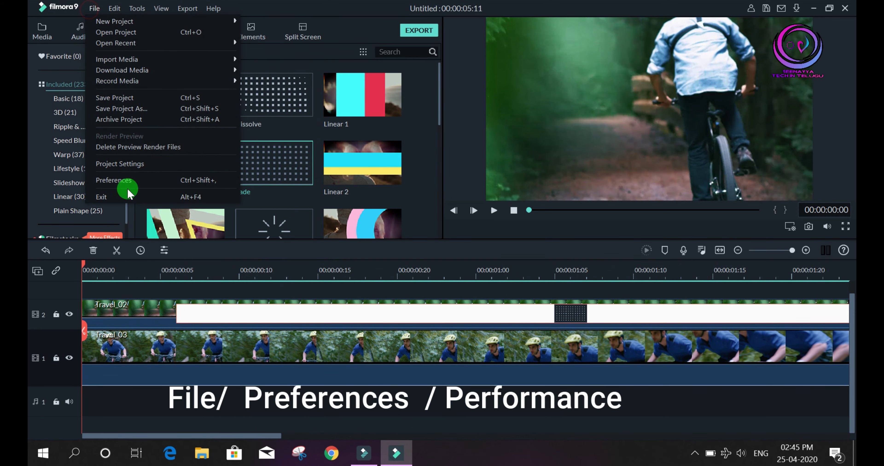
{"action": "left_click", "coordinate": [154, 178]}
{"action": "left_click_drag", "start_coordinate": [453, 16], "coordinate": [407, 16]}
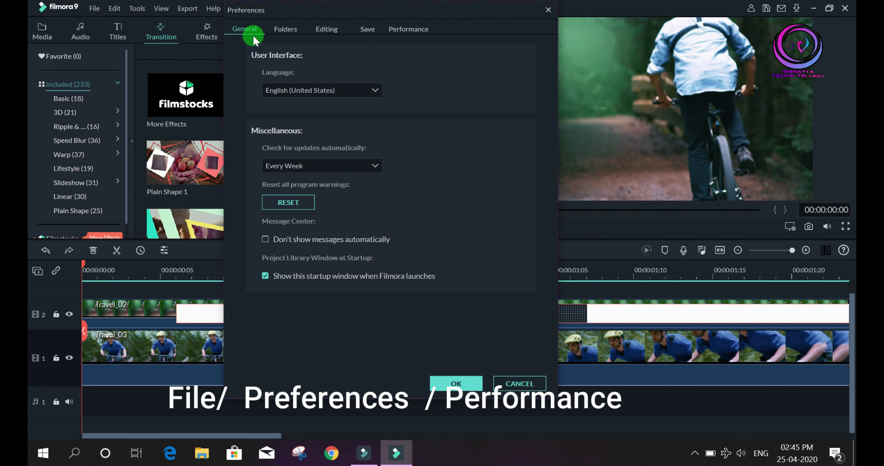
{"action": "left_click_drag", "start_coordinate": [264, 17], "coordinate": [266, 63]}
{"action": "left_click", "coordinate": [412, 74]}
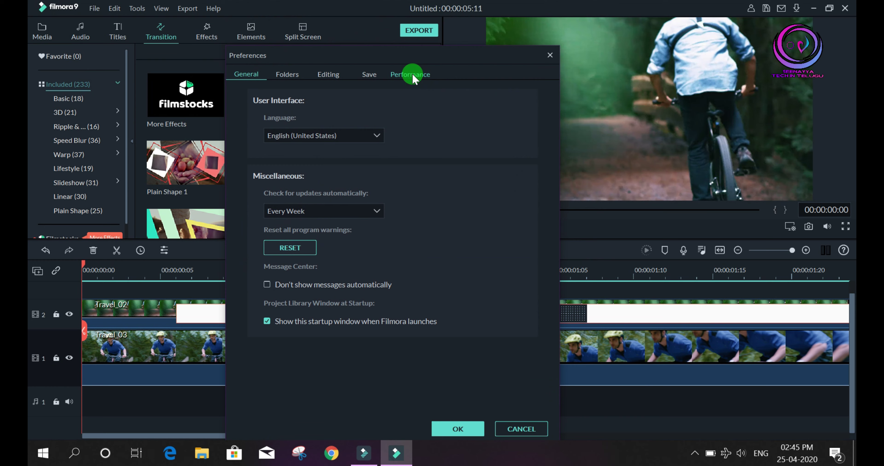
{"action": "left_click", "coordinate": [414, 75]}
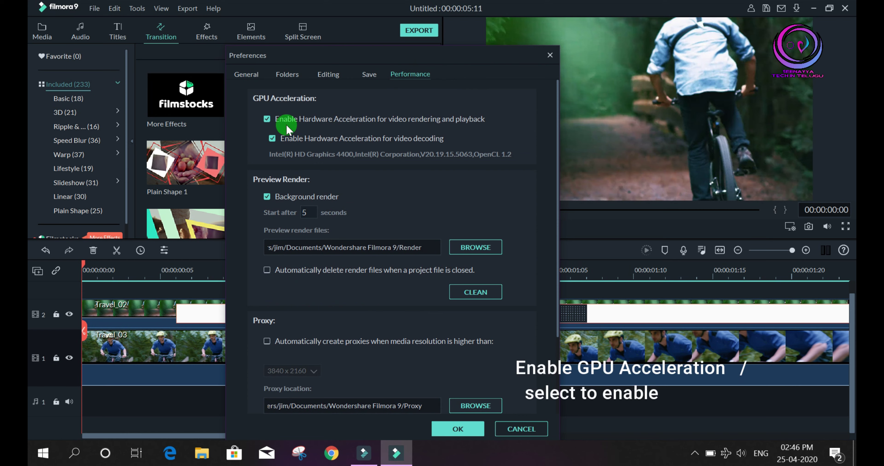
Step: Enable hardware acceleration for video rendering and playback, and for video decoding
{"action": "left_click", "coordinate": [271, 120]}
{"action": "left_click", "coordinate": [269, 120]}
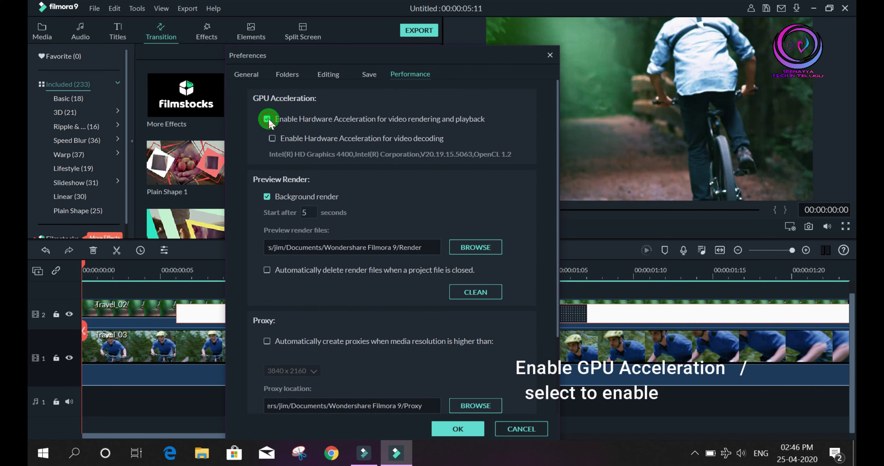
{"action": "left_click", "coordinate": [267, 138]}
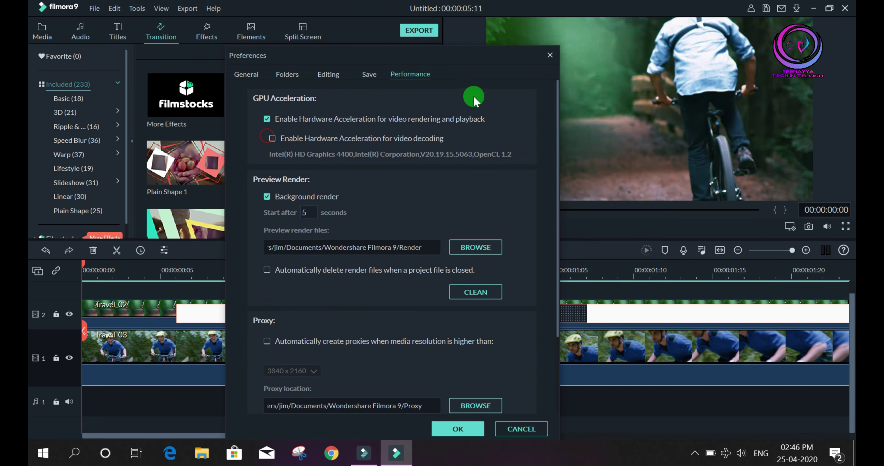
{"action": "left_click_drag", "start_coordinate": [438, 63], "coordinate": [433, 38]}
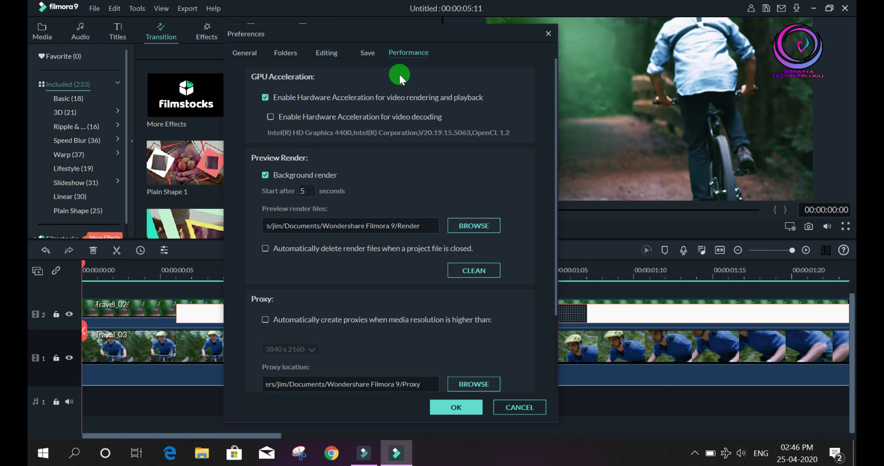
{"action": "left_click", "coordinate": [283, 117]}
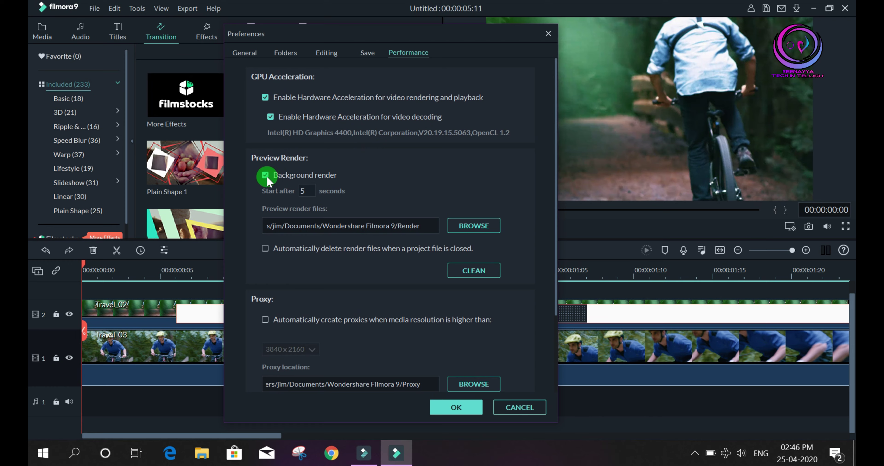
Step: Inspect the background render start delay in the Preview Render settings
{"action": "double_click", "coordinate": [310, 195]}
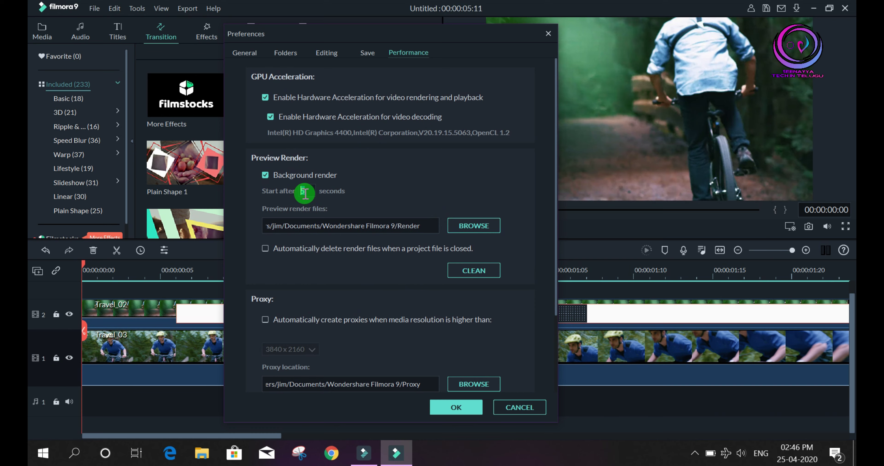
{"action": "left_click", "coordinate": [309, 190]}
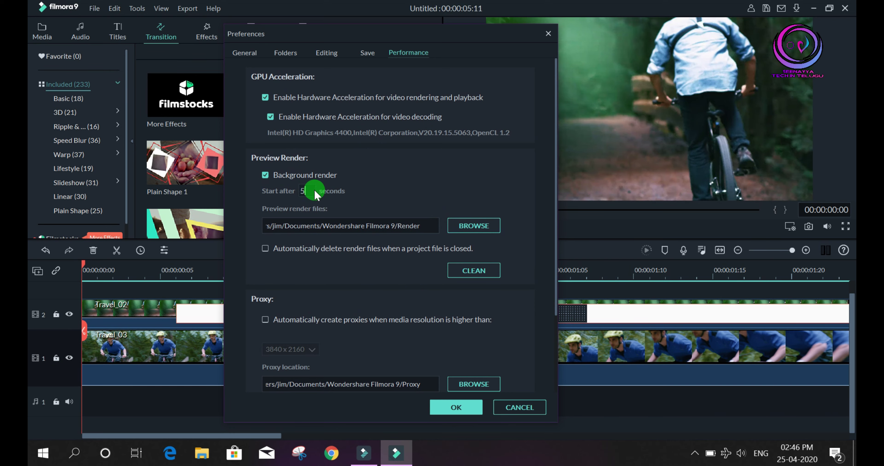
{"action": "left_click_drag", "start_coordinate": [394, 27], "coordinate": [393, 19]}
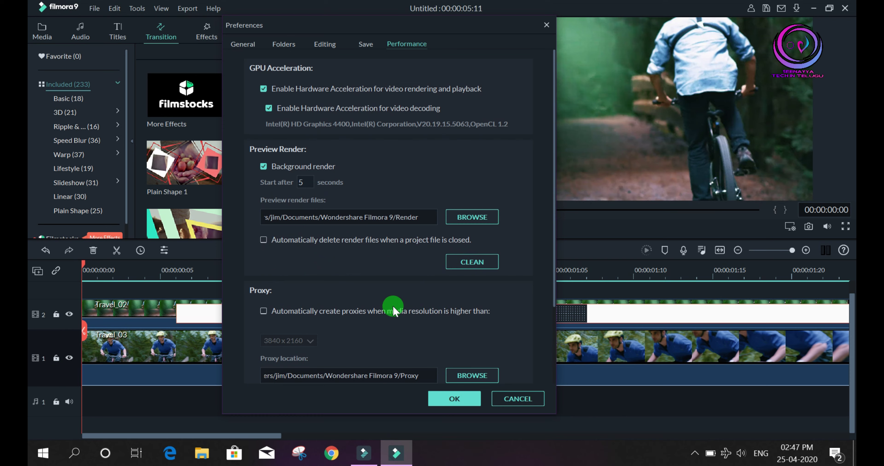
Step: Keep playback using the latest rendering engine enabled and save the performance preferences
{"action": "left_click_drag", "start_coordinate": [552, 224], "coordinate": [553, 262]}
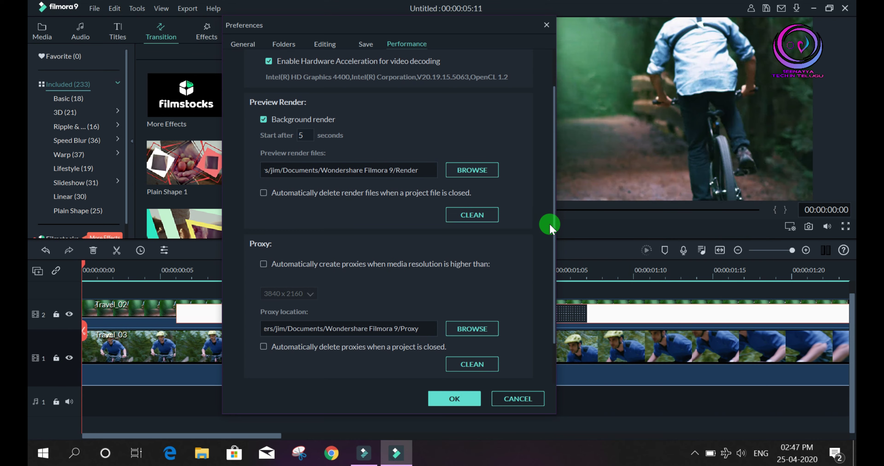
{"action": "left_click_drag", "start_coordinate": [554, 287], "coordinate": [554, 348]}
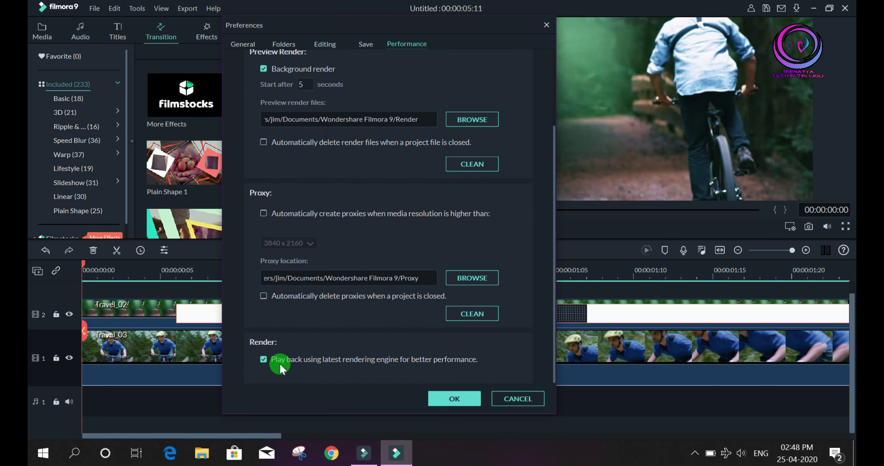
{"action": "left_click", "coordinate": [263, 360]}
{"action": "left_click", "coordinate": [263, 360]}
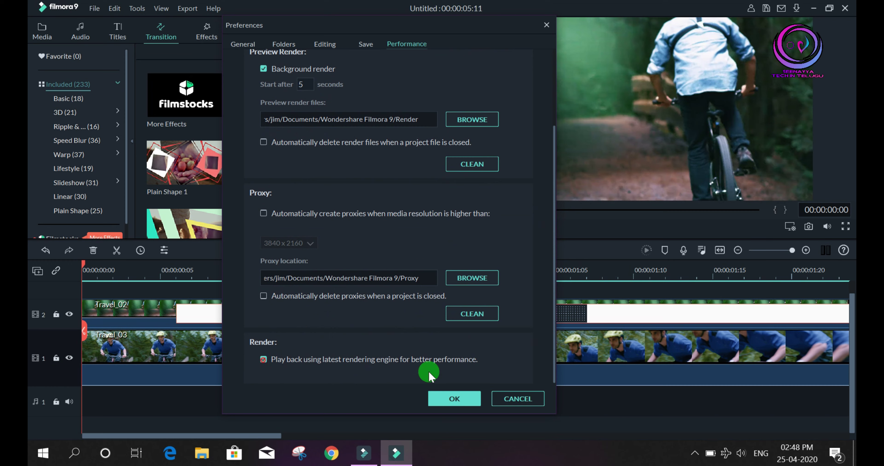
{"action": "left_click_drag", "start_coordinate": [551, 125], "coordinate": [554, 64]}
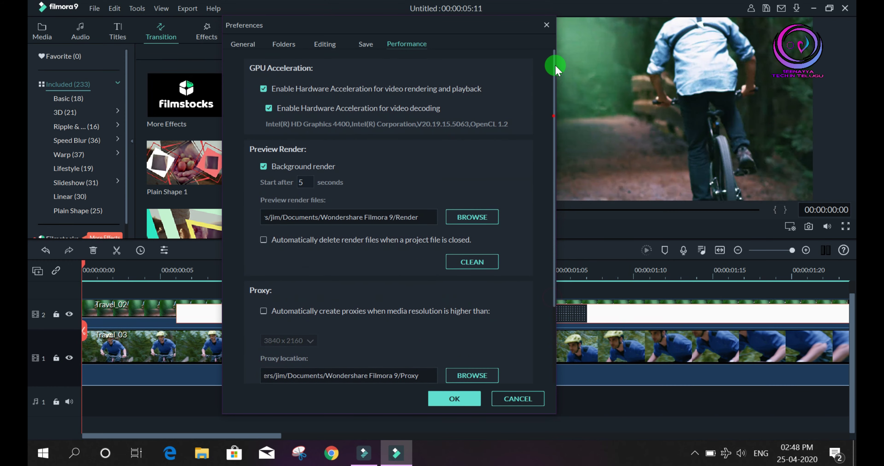
{"action": "left_click", "coordinate": [463, 399]}
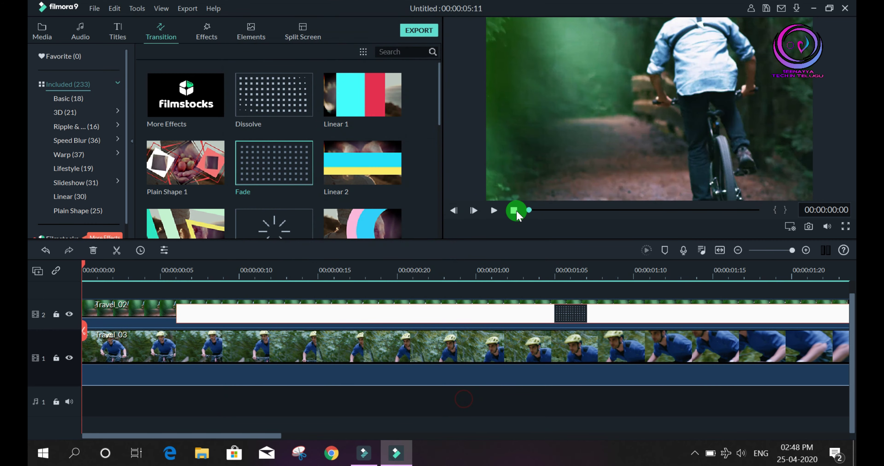
Step: Apply the Linear 2 transition to the Travel_03 clip on video track 1
{"action": "left_click_drag", "start_coordinate": [383, 161], "coordinate": [203, 366]}
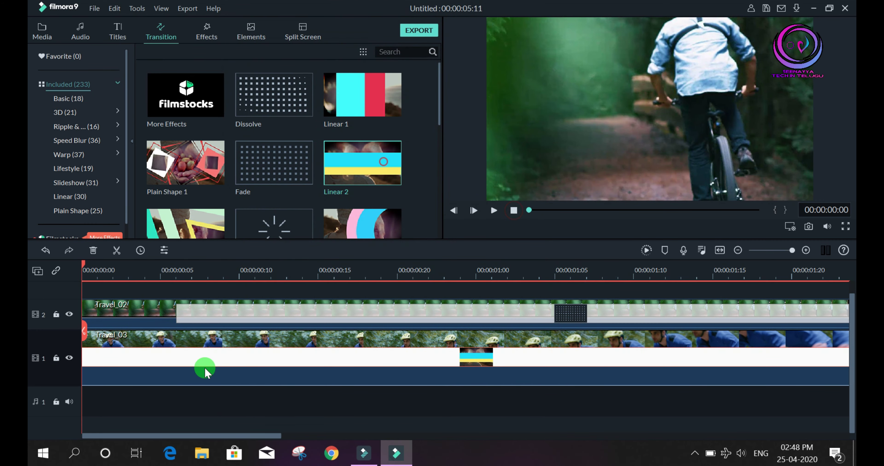
{"action": "scroll", "coordinate": [292, 356], "scroll_direction": "up", "scroll_amount": 1}
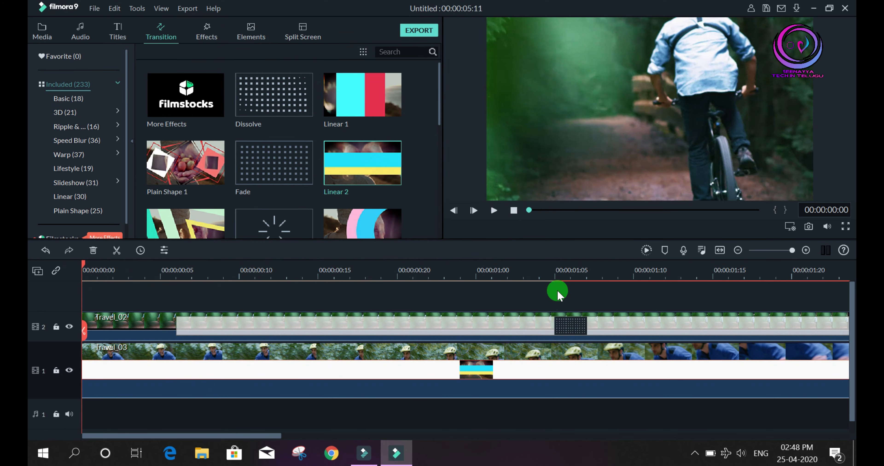
{"action": "left_click_drag", "start_coordinate": [274, 434], "coordinate": [389, 406]}
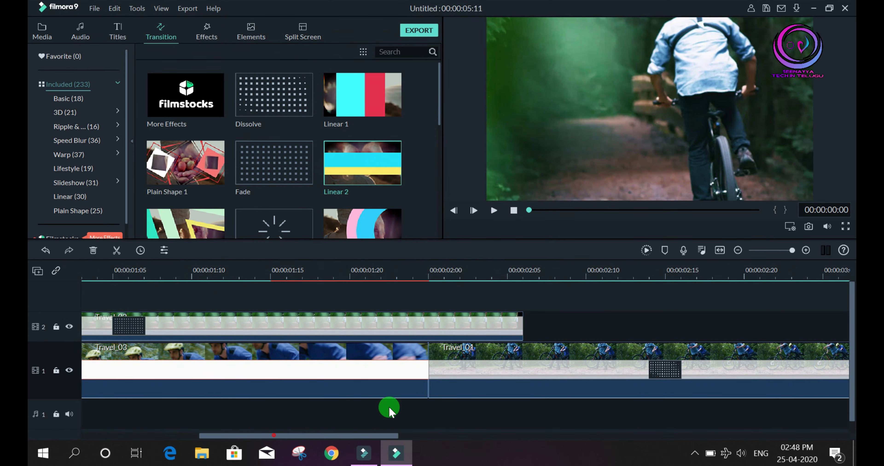